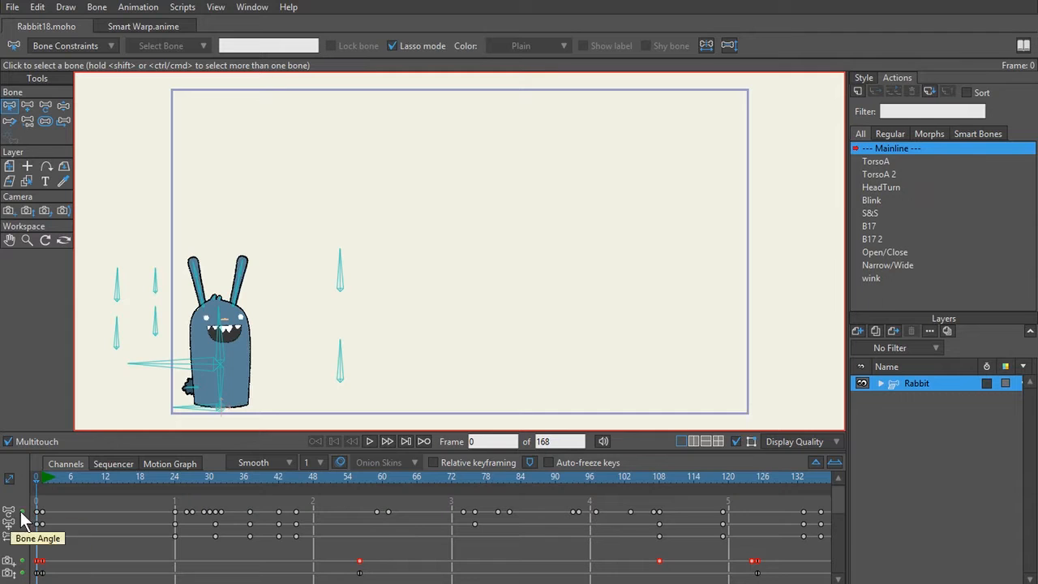
Step: Play the rabbit's Mainline animation, stop it, and expand the Rabbit layer to view its sublayers
drag(44, 481, 44, 509)
click(374, 440)
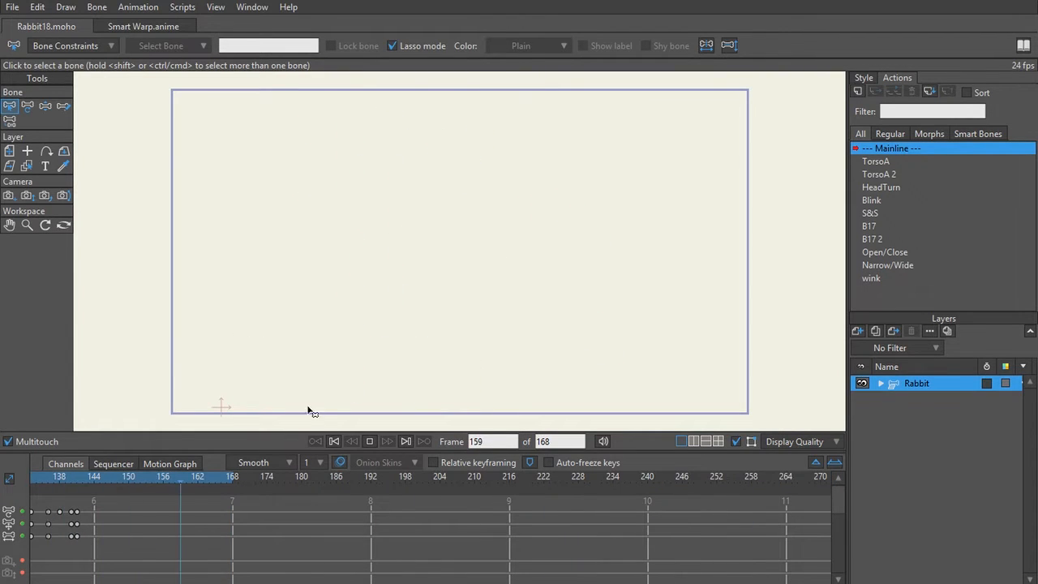
click(369, 441)
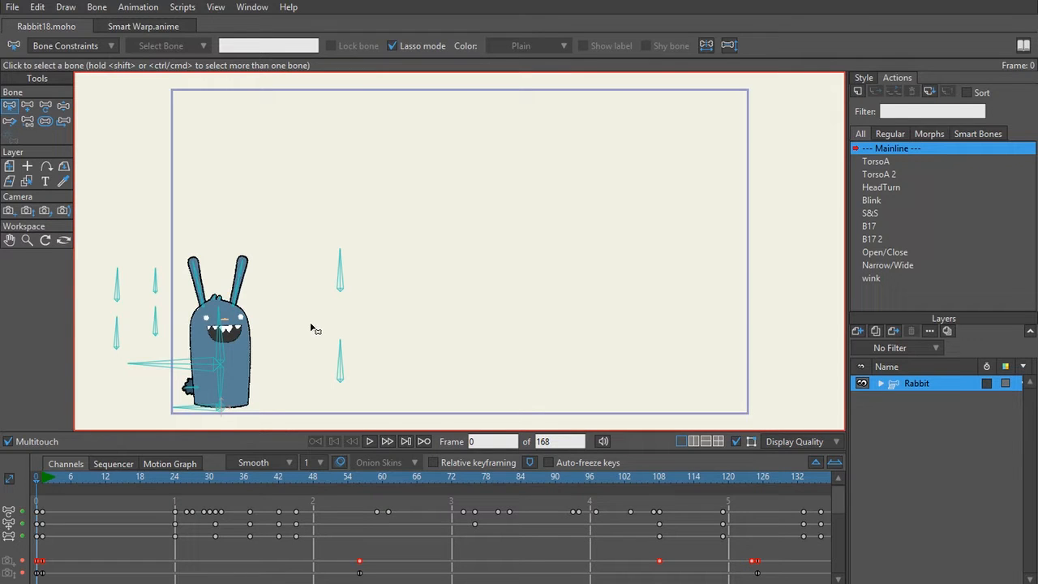
click(879, 384)
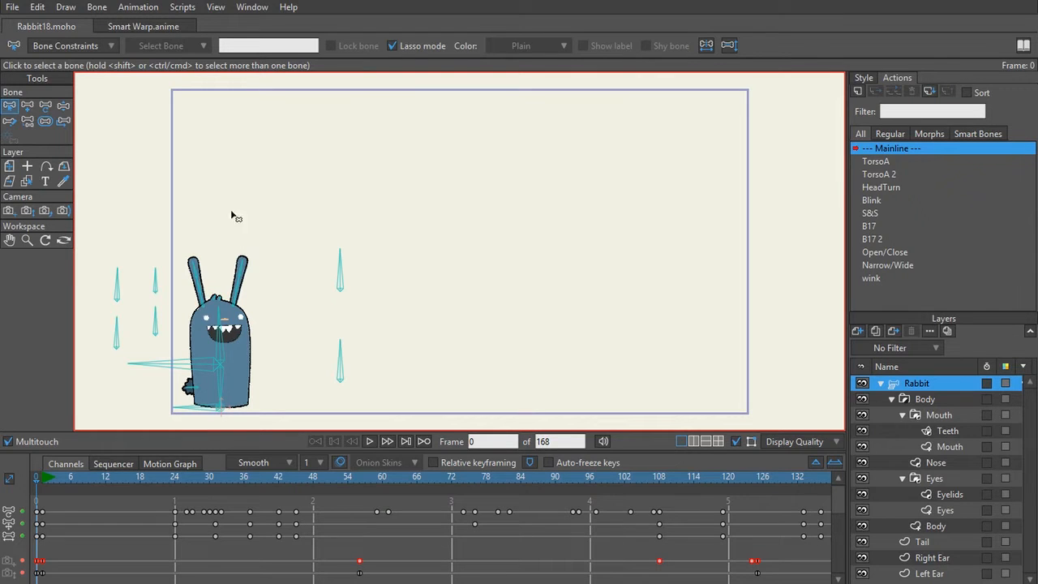
Step: Switch to the Smart Warp.anime document and inspect the mesh mouth top and mesh right arm layers
click(150, 26)
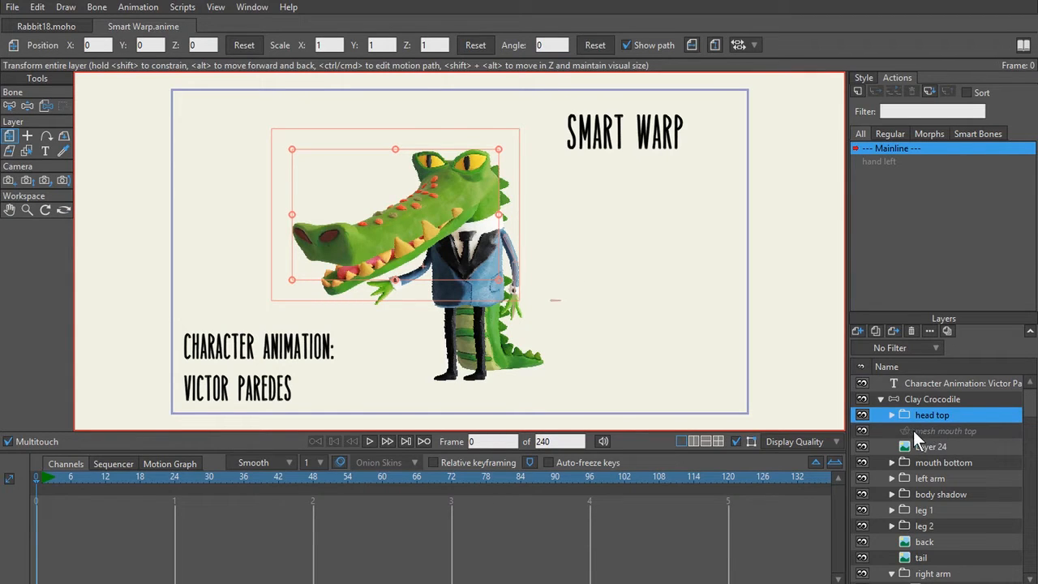
click(934, 430)
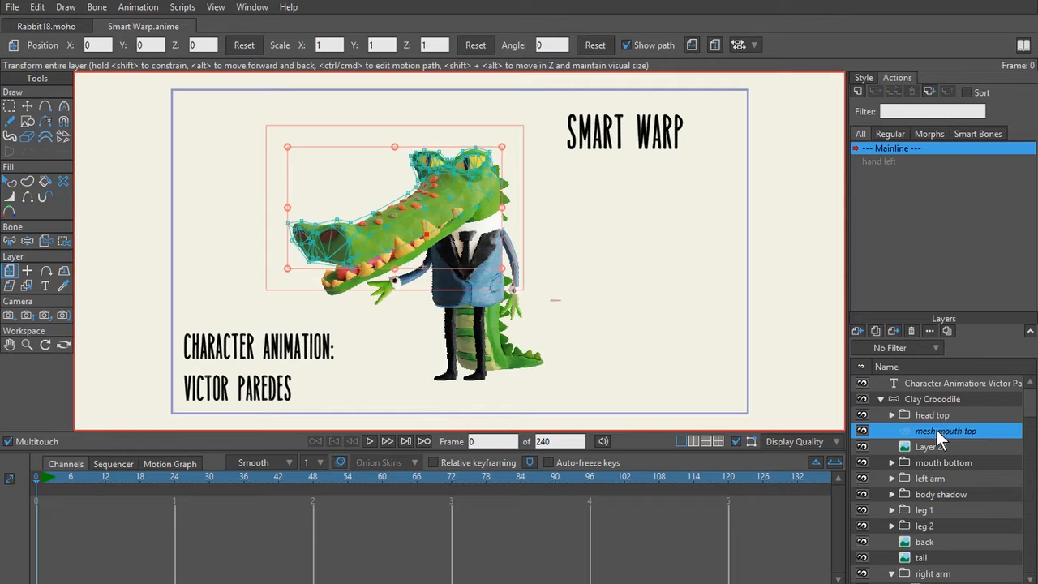
scroll(942, 485, down, 1)
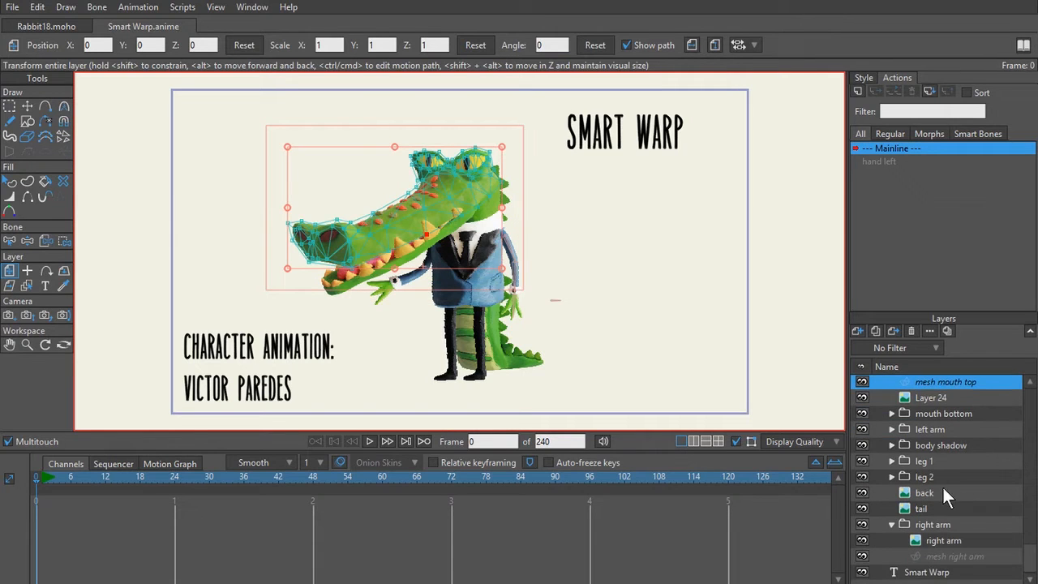
click(950, 557)
scroll(943, 454, up, 1)
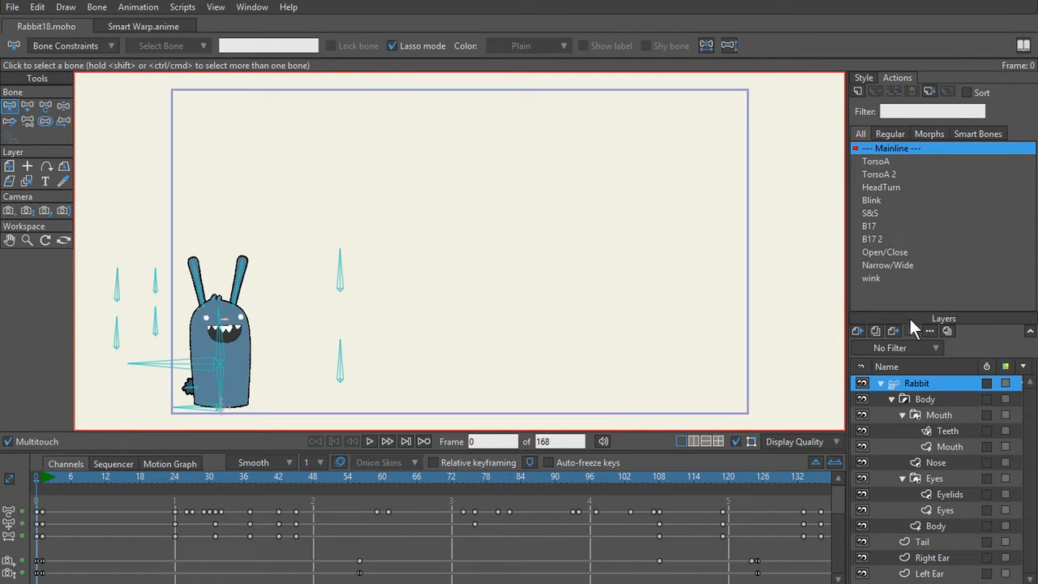
Step: Create a new action named Jump for the Rabbit layer
click(858, 92)
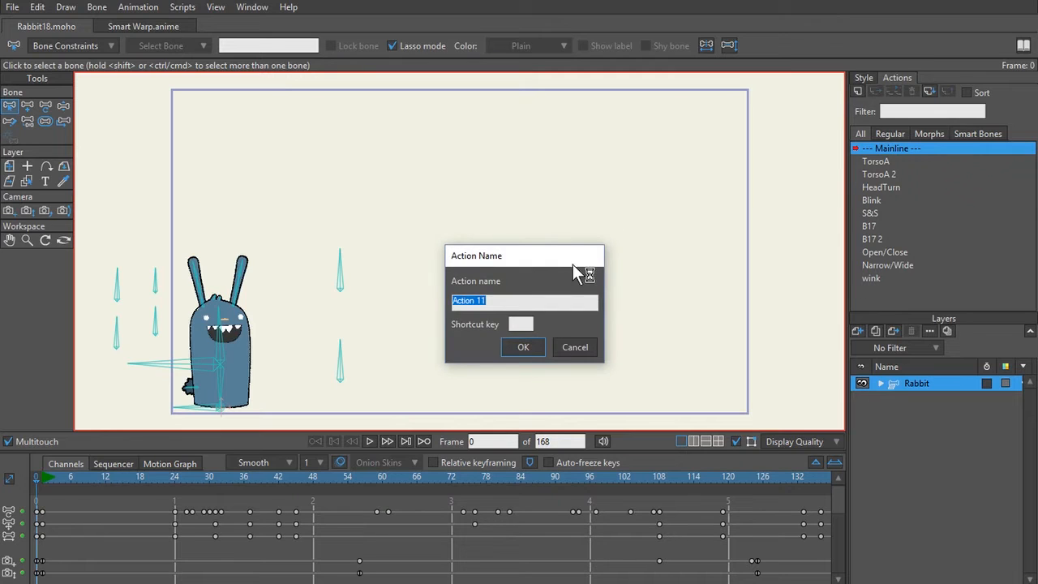
text(Jump)
key(Return)
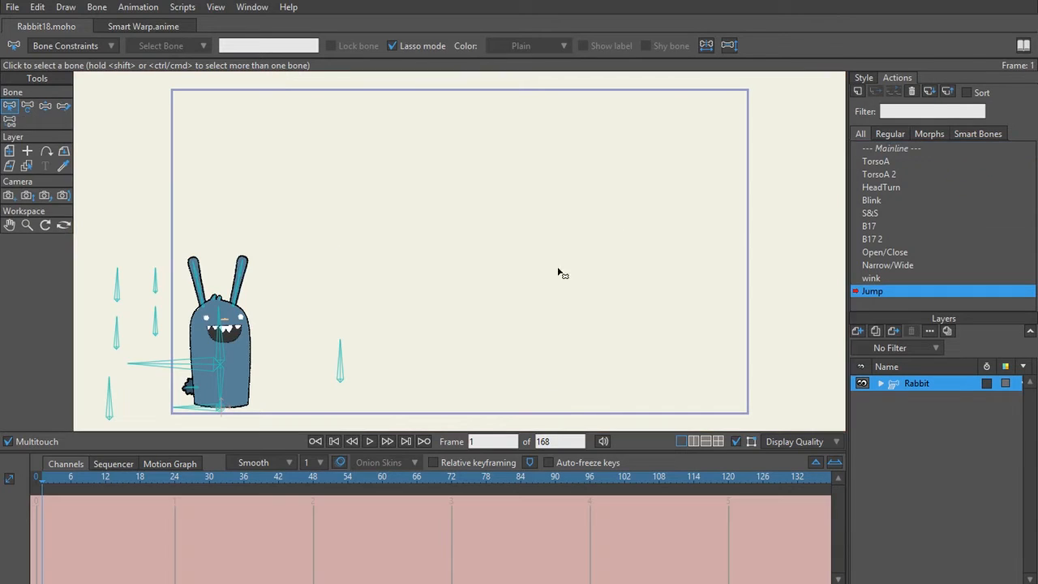
Step: Make Mainline active again, play its animation briefly, and return the playhead to the start of the timeline
click(912, 152)
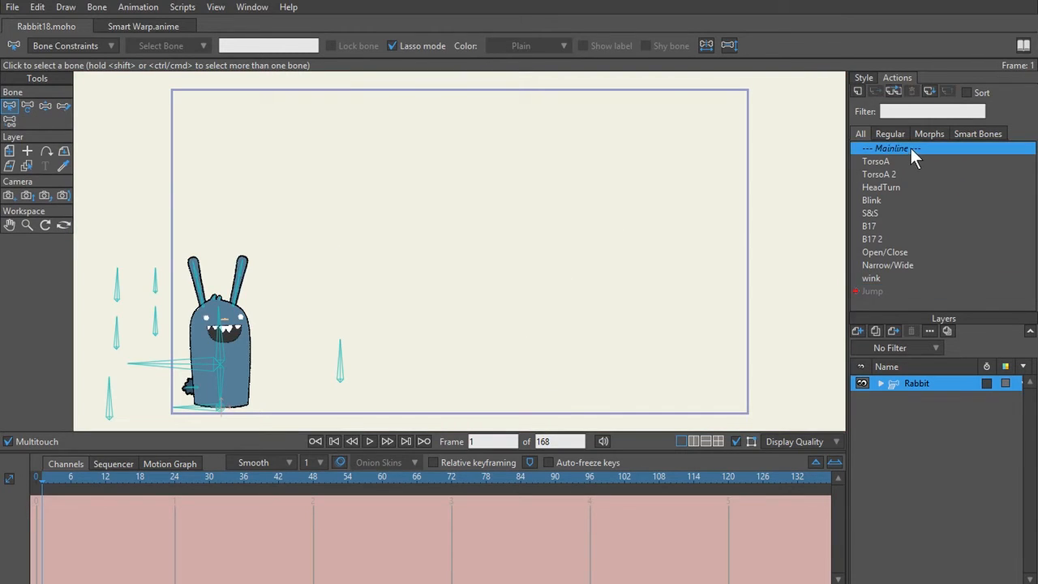
double_click(900, 148)
click(368, 441)
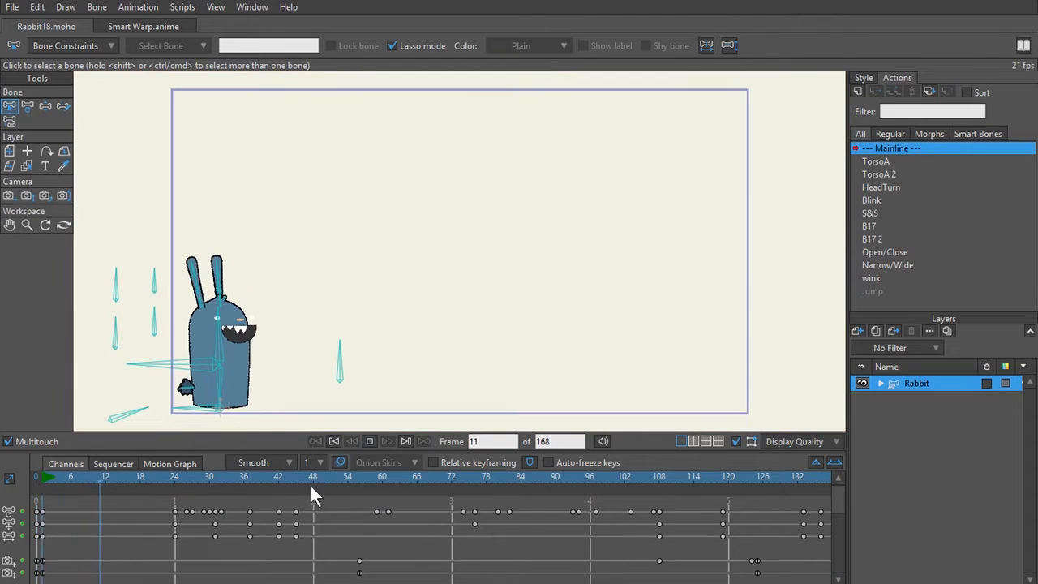
drag(317, 480, 5, 519)
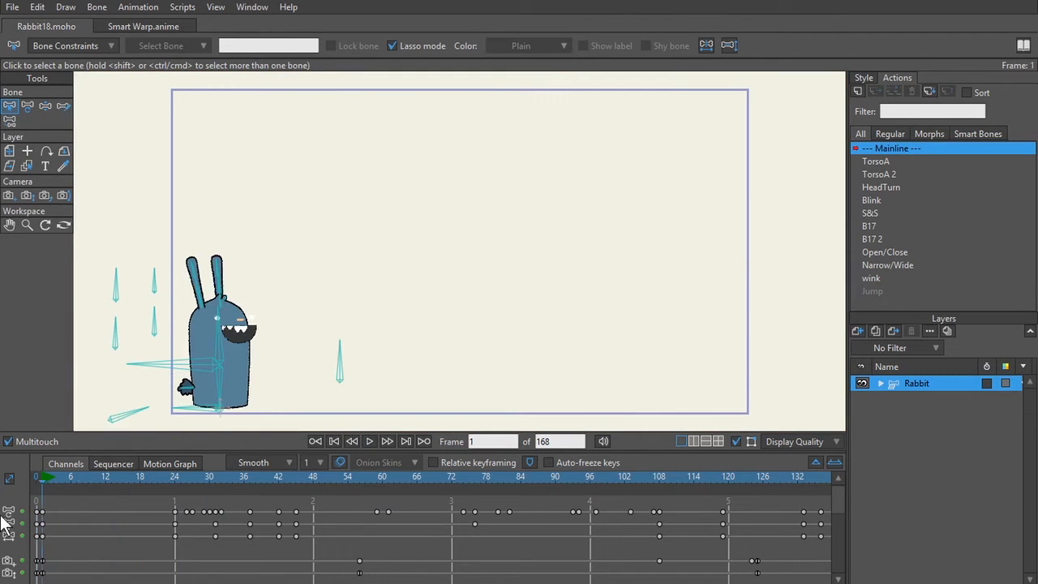
Step: Make the Jump action active and insert a copy of the Mainline animation into it at frame 1
click(873, 292)
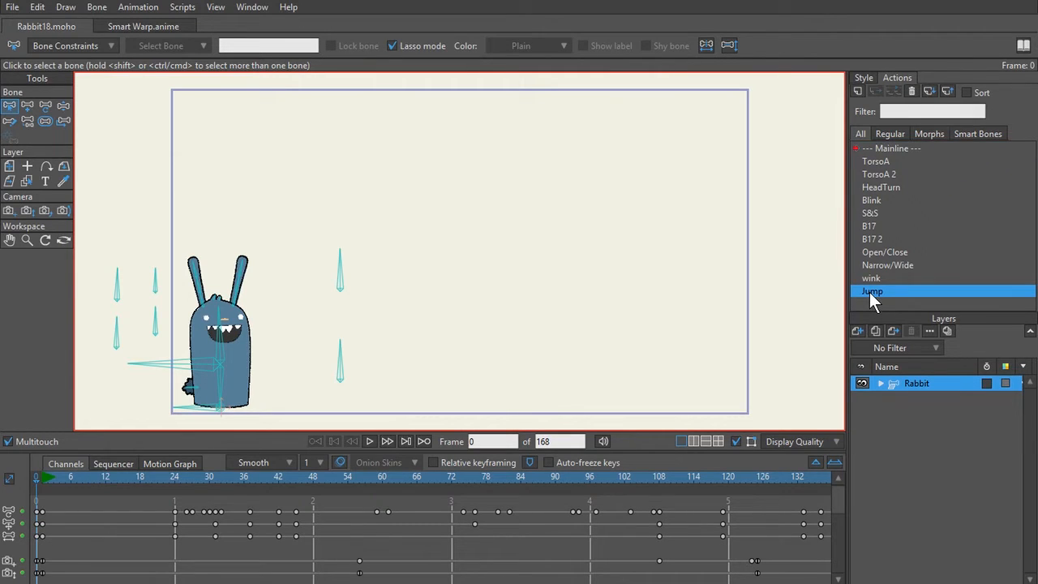
double_click(870, 293)
click(880, 149)
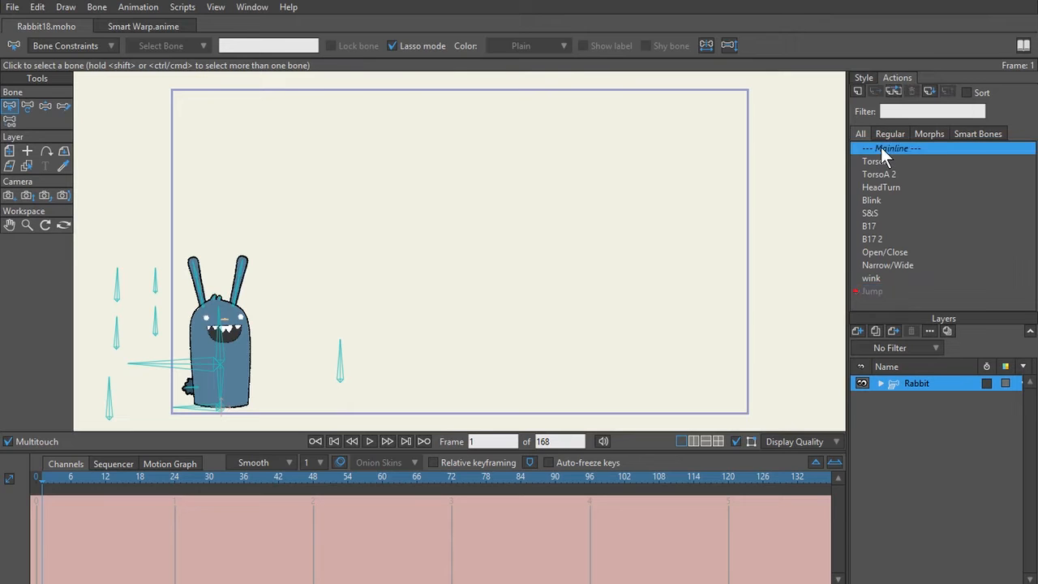
right_click(881, 148)
click(913, 180)
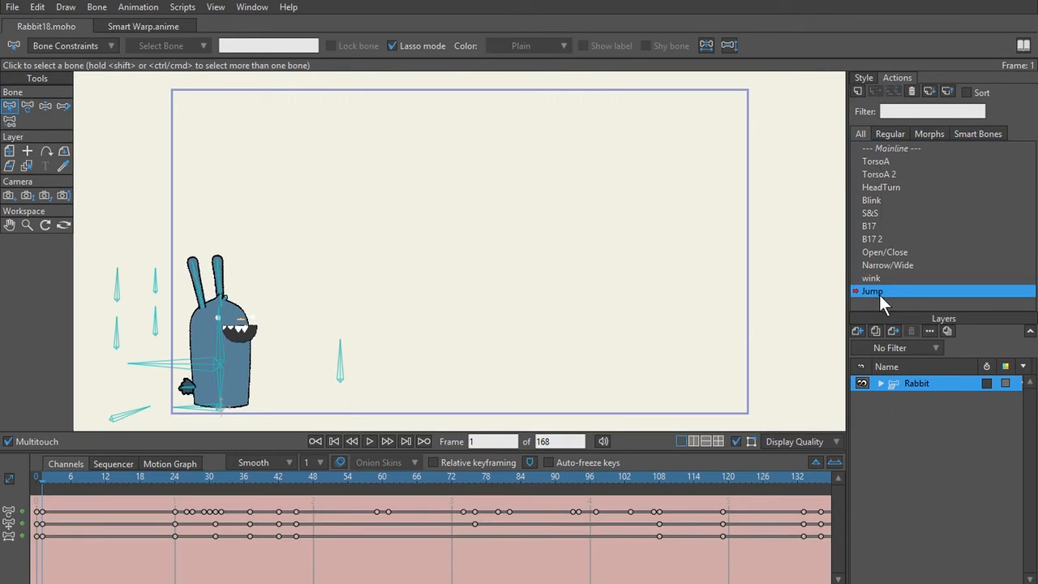
Step: Return to Mainline, clear the document's animation after frame 0, and play the timeline to check it
drag(42, 474, 29, 504)
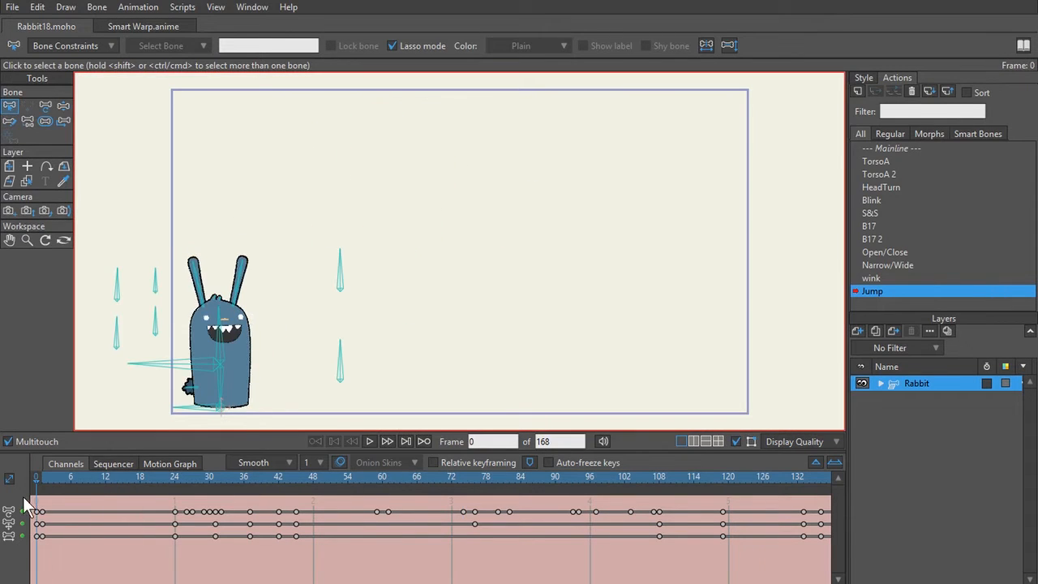
click(899, 148)
click(138, 7)
mouse_move(210, 175)
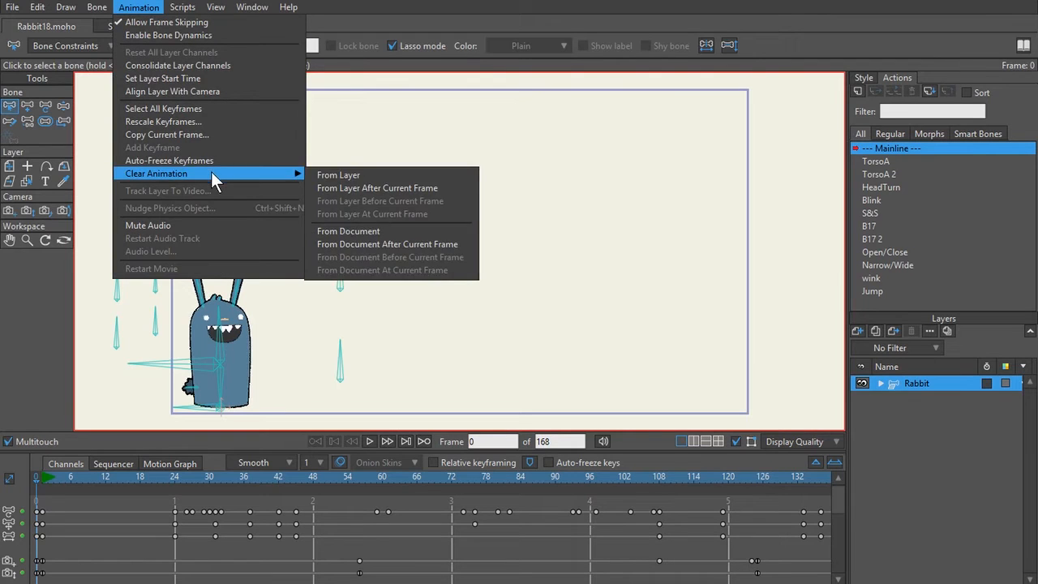
click(394, 241)
click(369, 441)
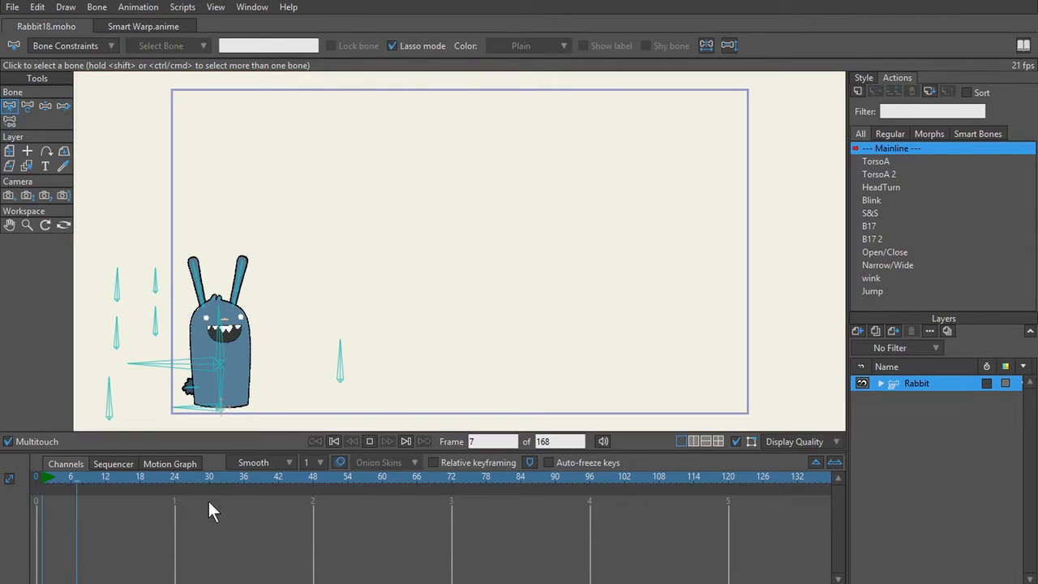
click(369, 441)
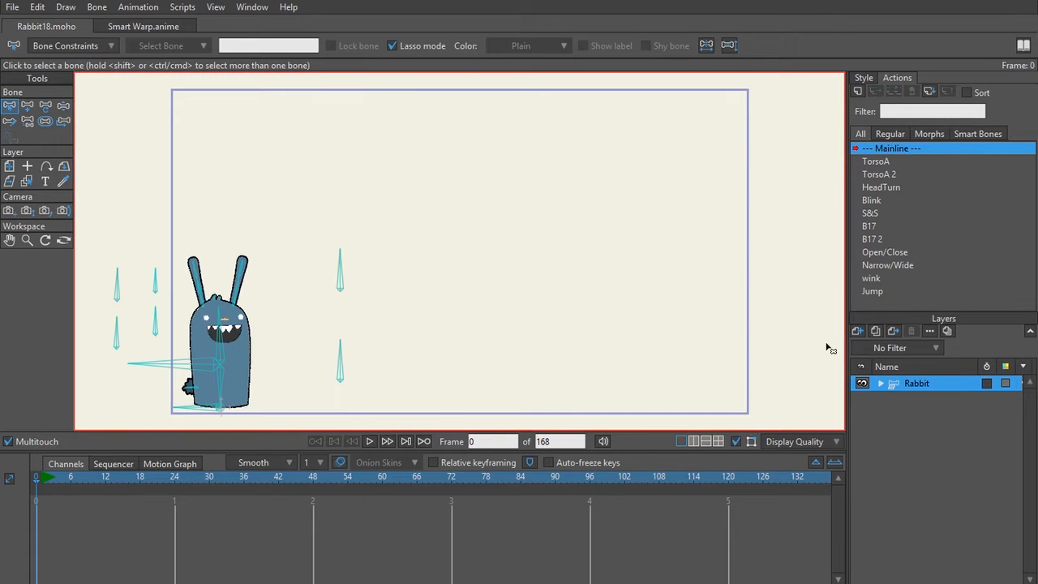
Step: Activate the Jump action, scrub and play through its keyframes forwards and backwards, and return to Mainline at frame 0
click(867, 292)
drag(96, 481, 481, 482)
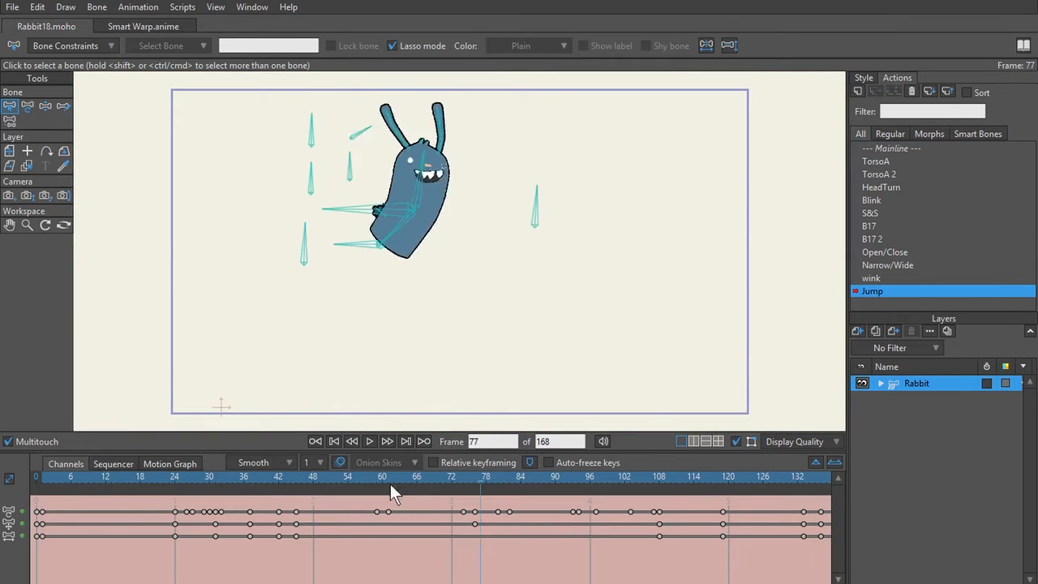
click(370, 442)
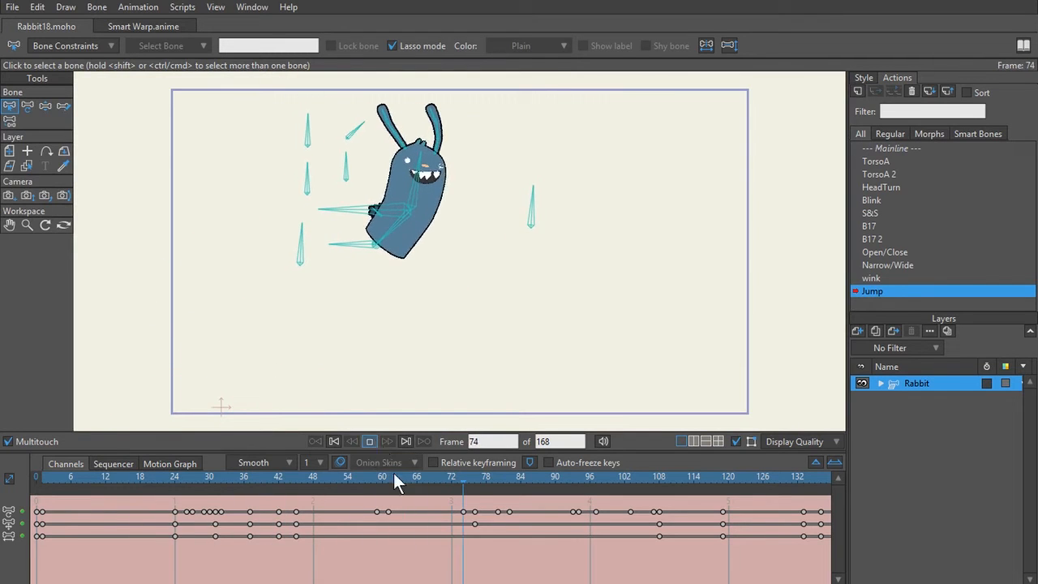
drag(418, 479, 103, 483)
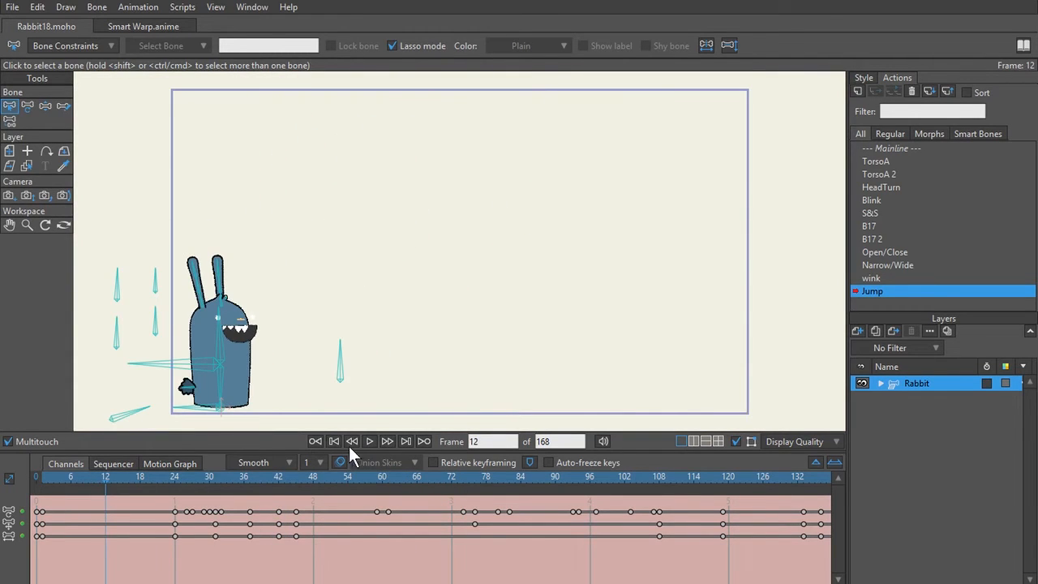
click(369, 441)
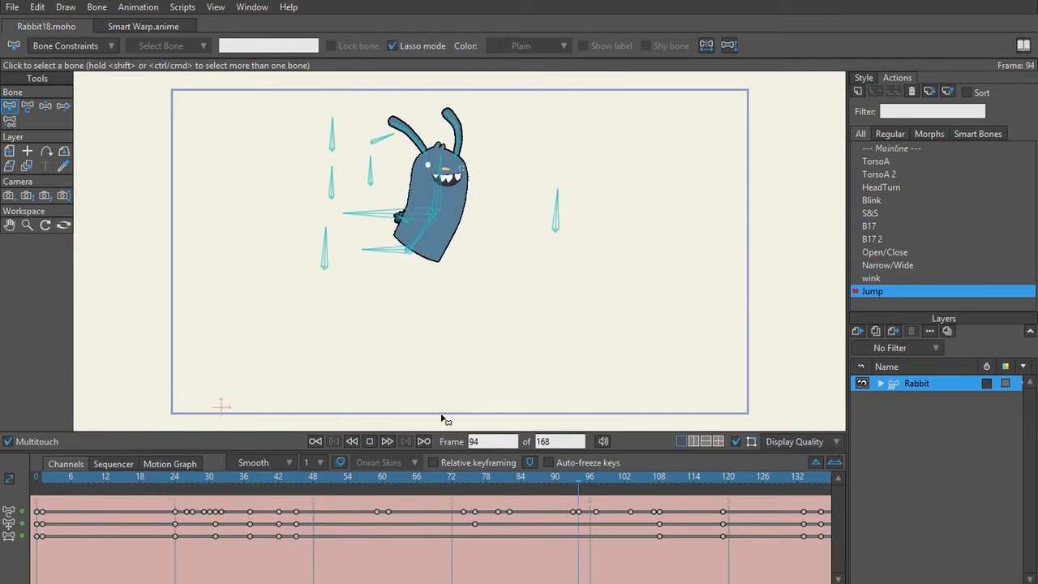
click(352, 441)
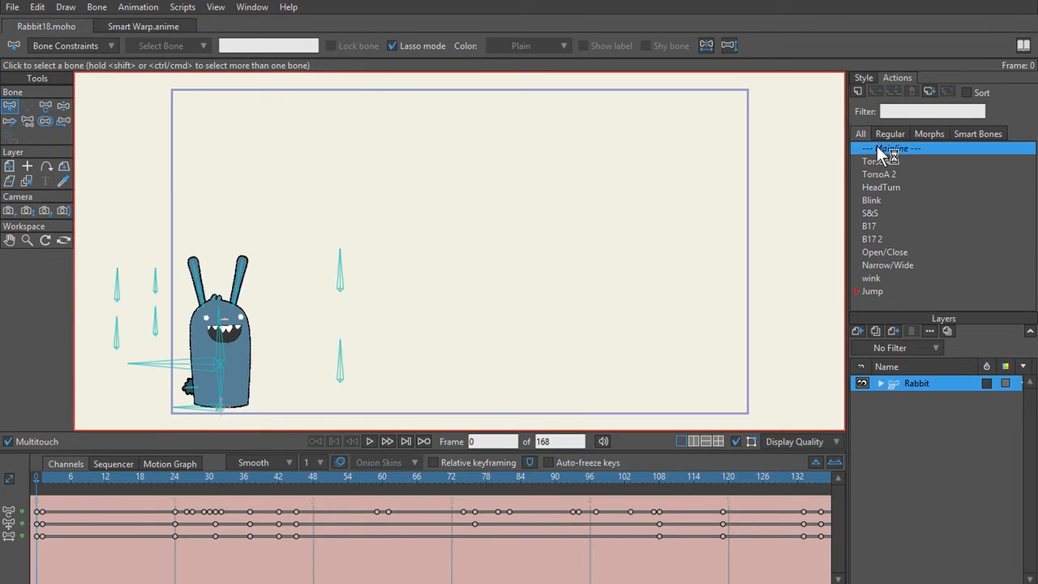
Step: Insert a reference to the Jump action into the Mainline timeline at frame 1
right_click(875, 294)
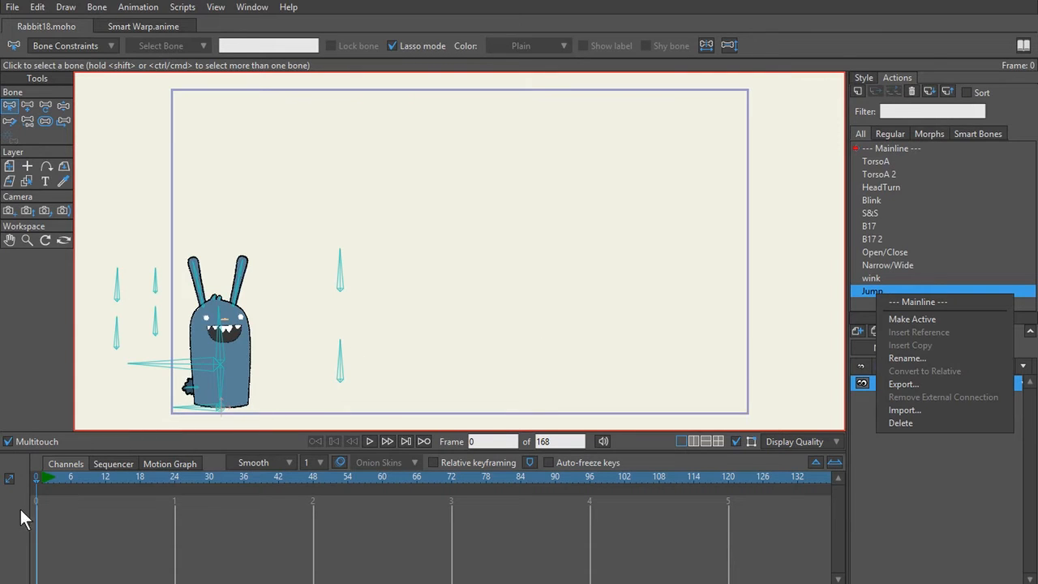
click(40, 475)
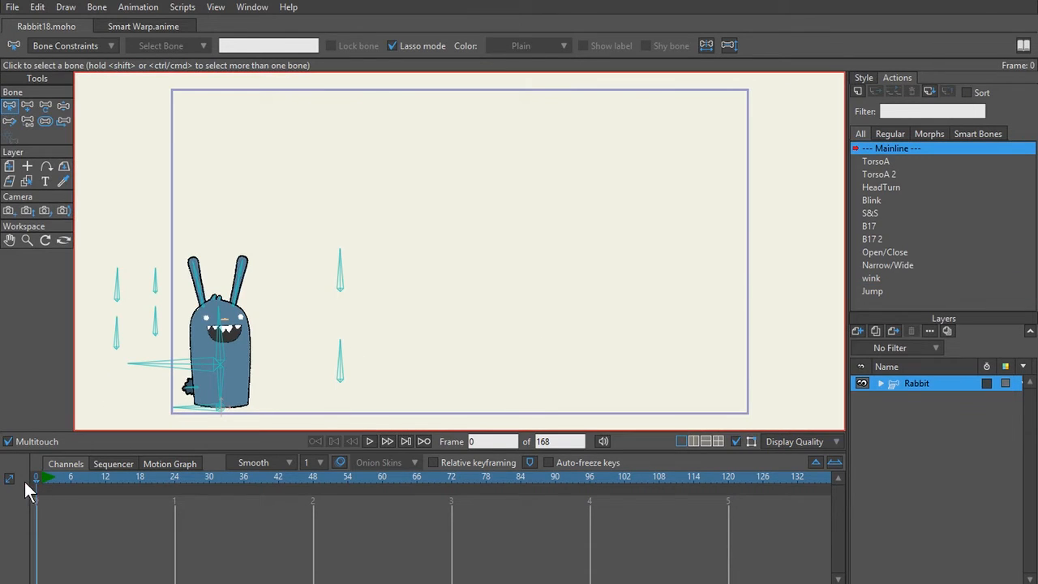
click(44, 475)
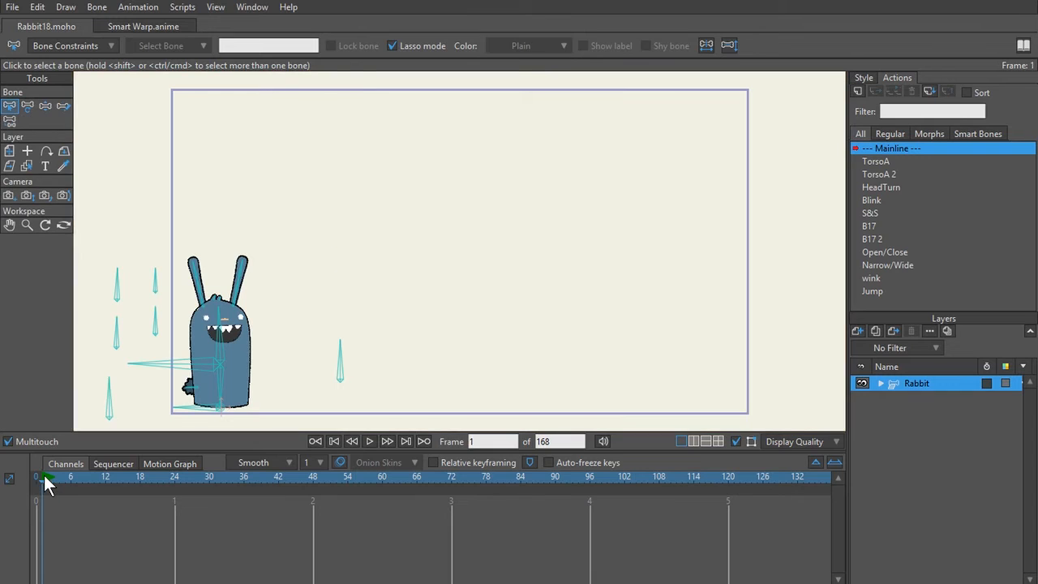
click(32, 479)
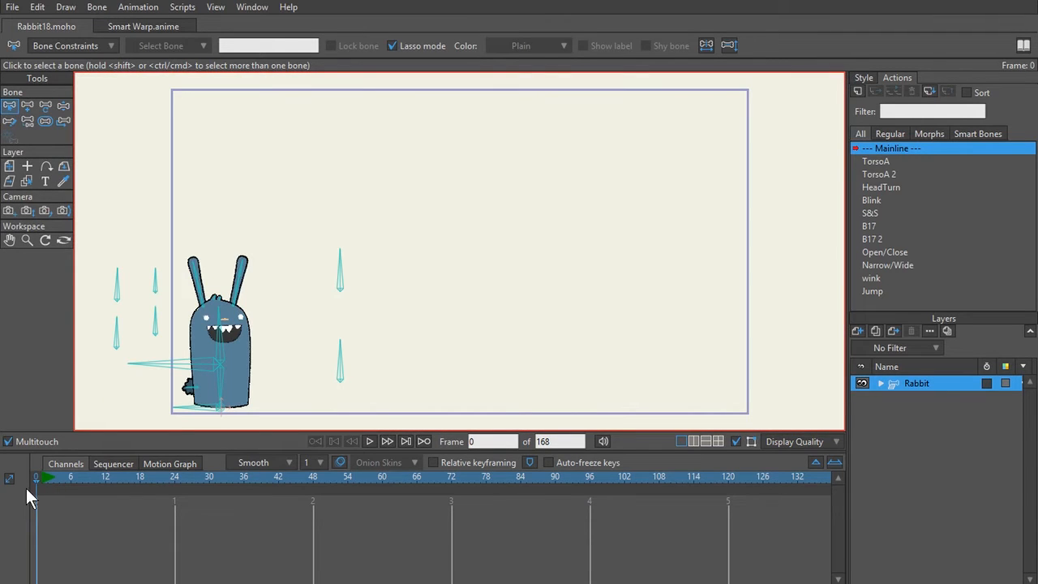
click(40, 485)
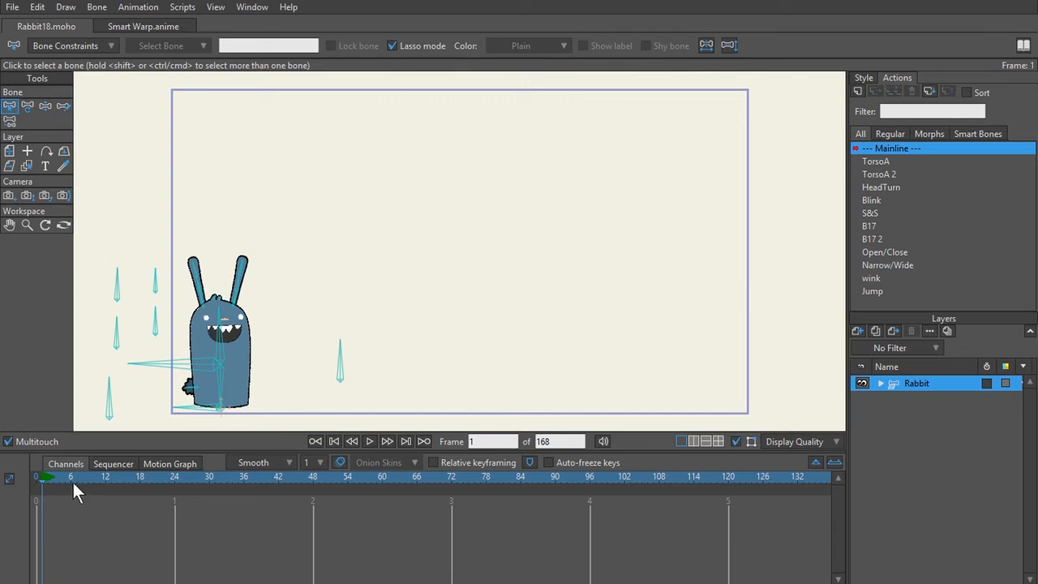
click(871, 290)
right_click(871, 290)
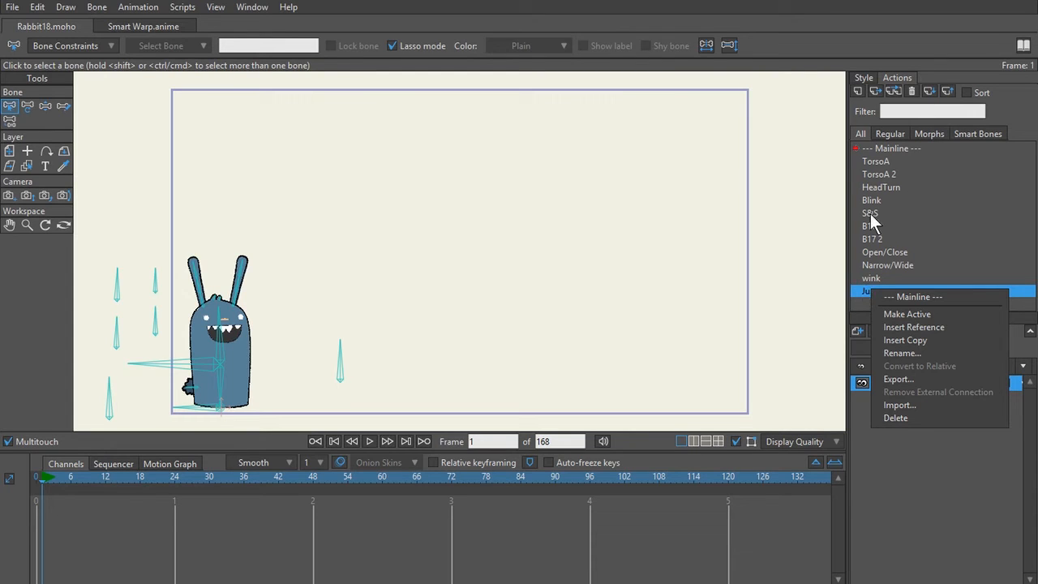
click(902, 328)
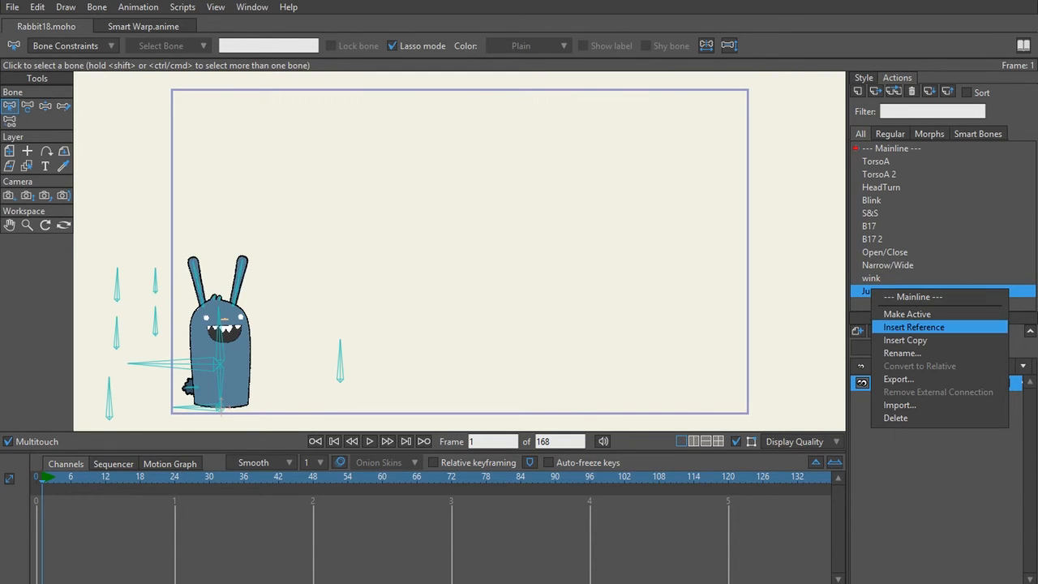
Step: Play the referenced jump on Mainline, stop it, and return to frame 0
click(371, 442)
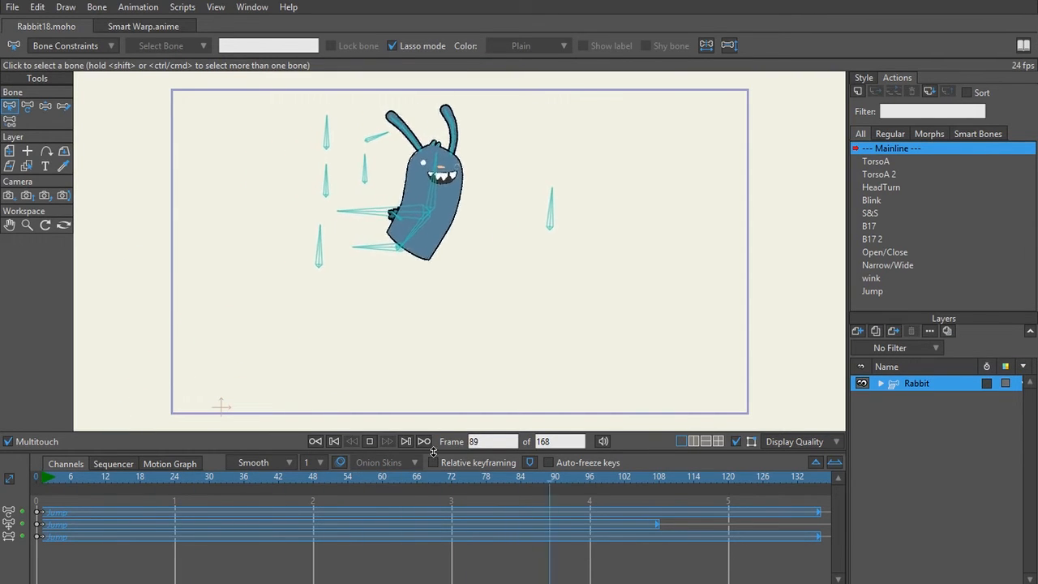
click(369, 441)
click(333, 441)
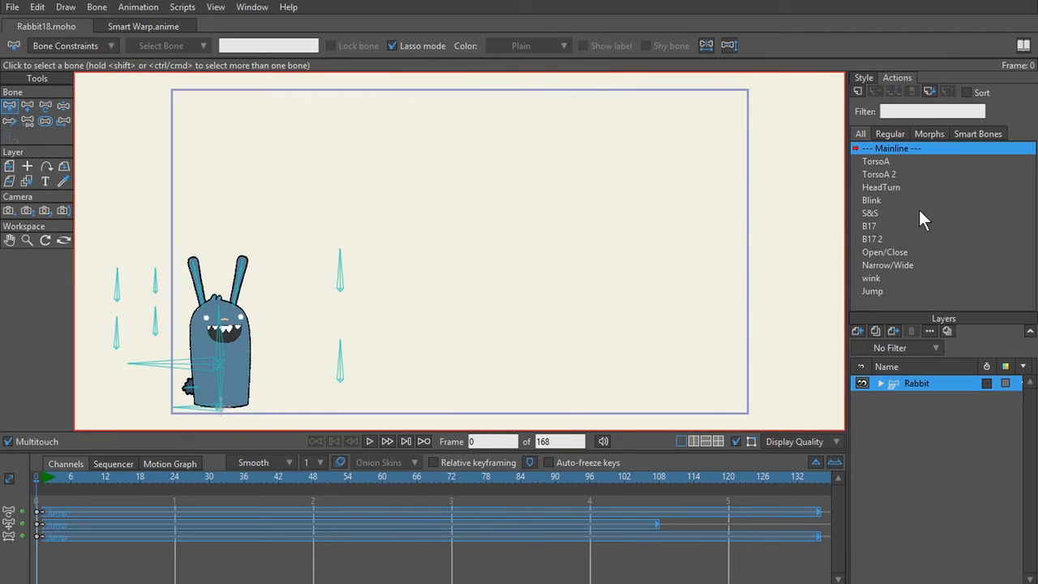
Step: Open the Jump action to review its keyframes from frame 0, and return to Mainline
double_click(872, 291)
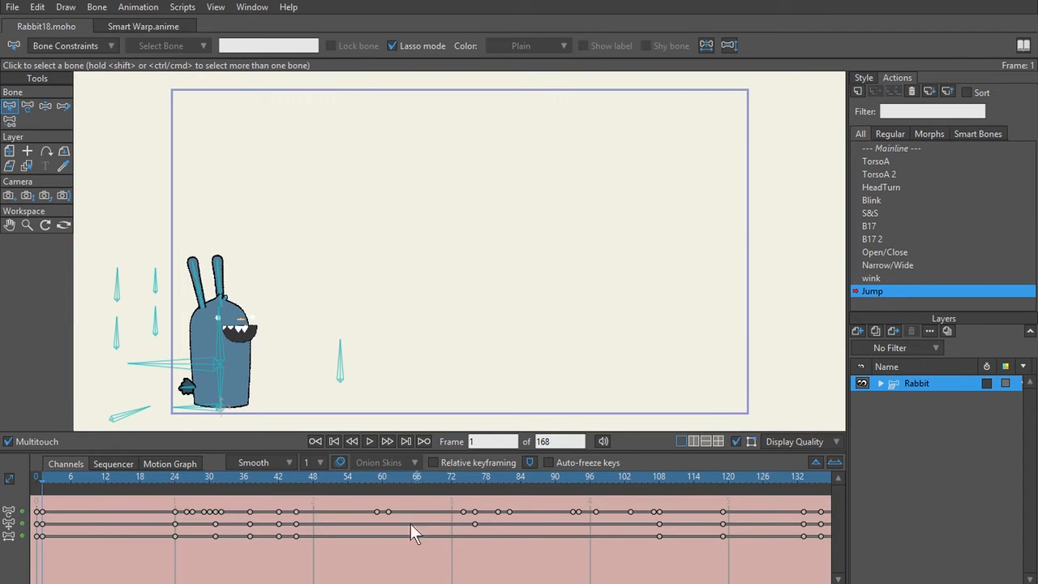
drag(80, 474, 35, 507)
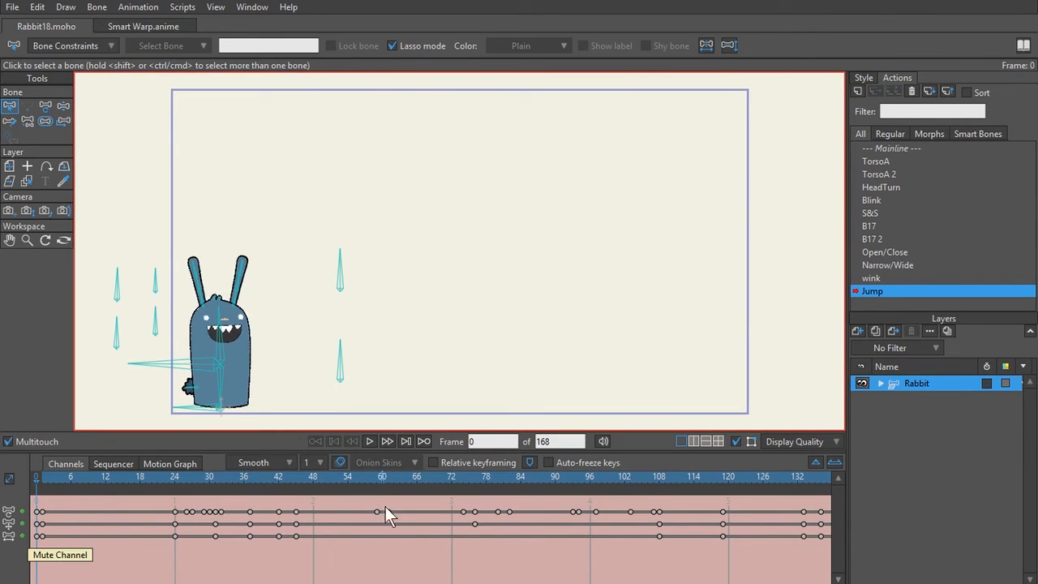
double_click(892, 148)
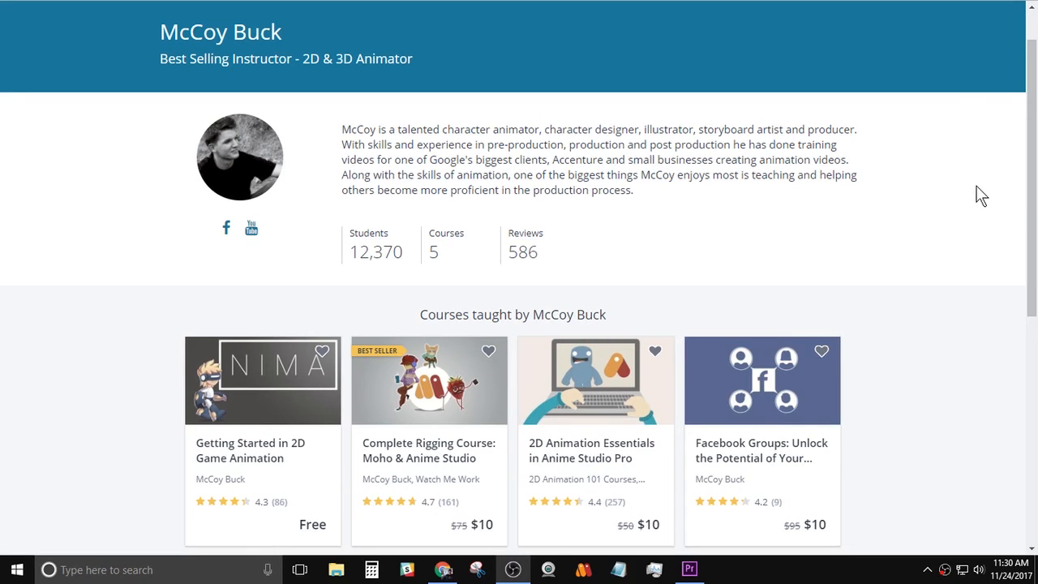
Step: Switch to the web browser and look through the instructor's list of courses
drag(1033, 175, 1003, 294)
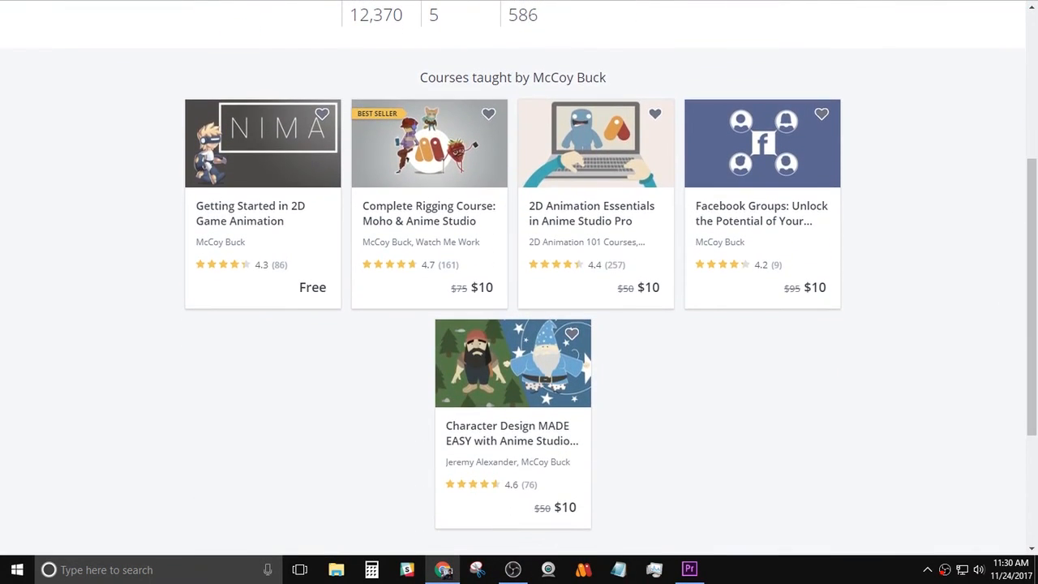